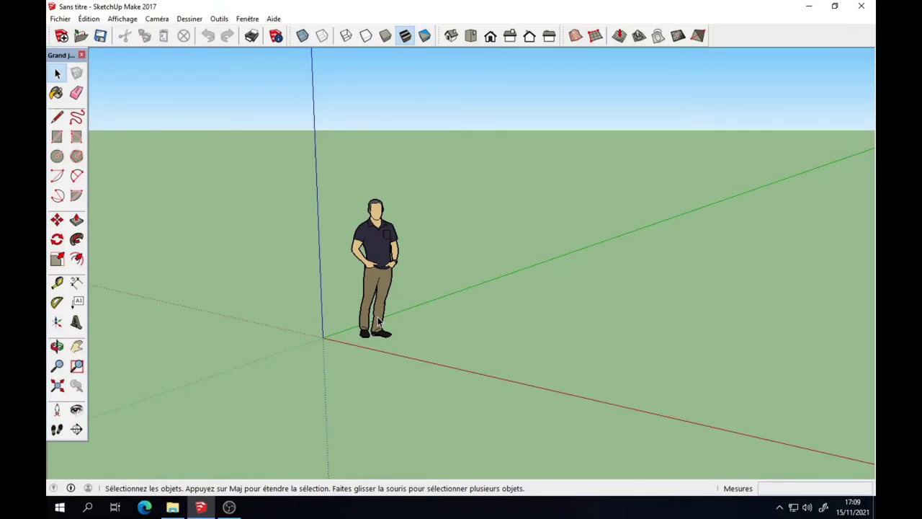
Select and delete the default human figure, leaving only the axes.
left_click(385, 233)
key("Delete")
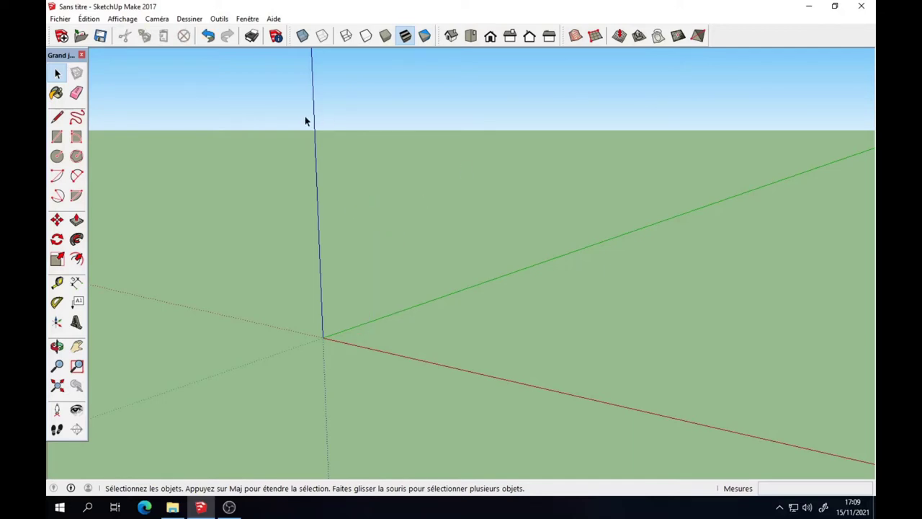
Draw a 31,5 × 21,5 m rectangle from the origin and zoom out to see it.
left_click(57, 136)
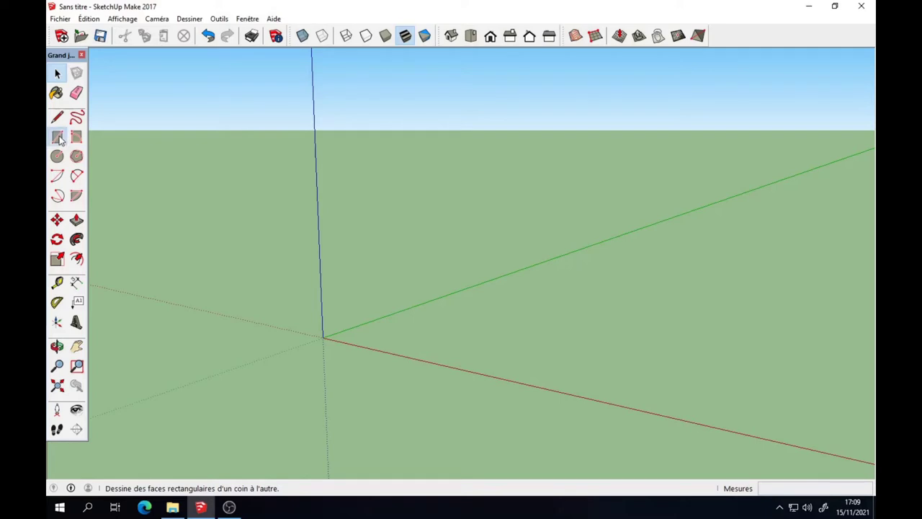
left_click(323, 337)
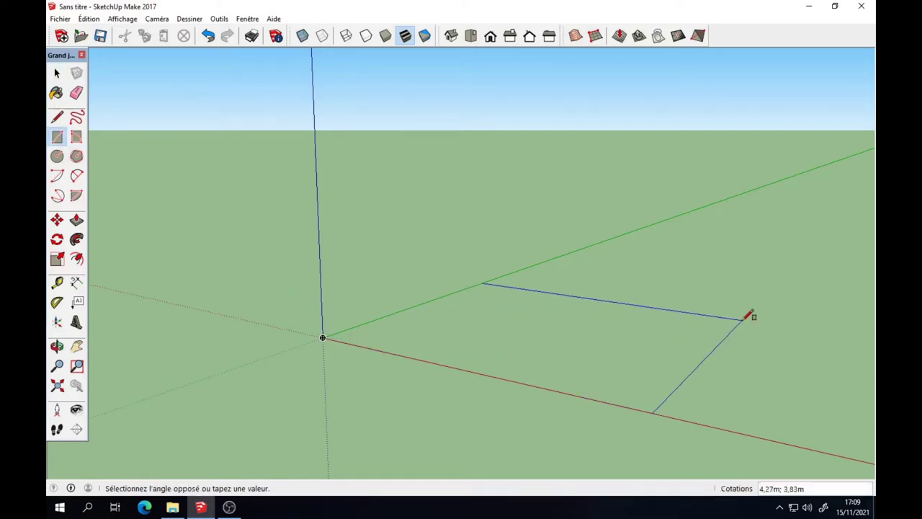
type("31,5;21,5")
key("Return")
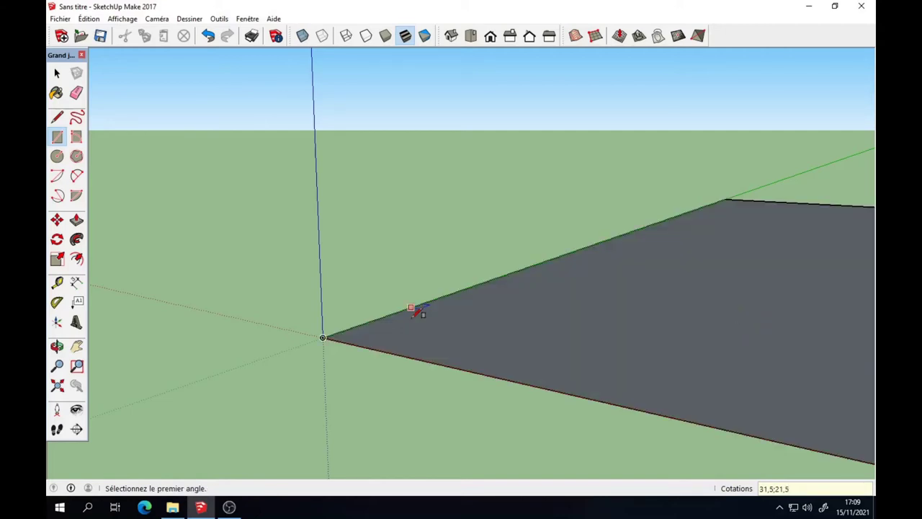
scroll(414, 311, "down", 2)
scroll(418, 317, "down", 2)
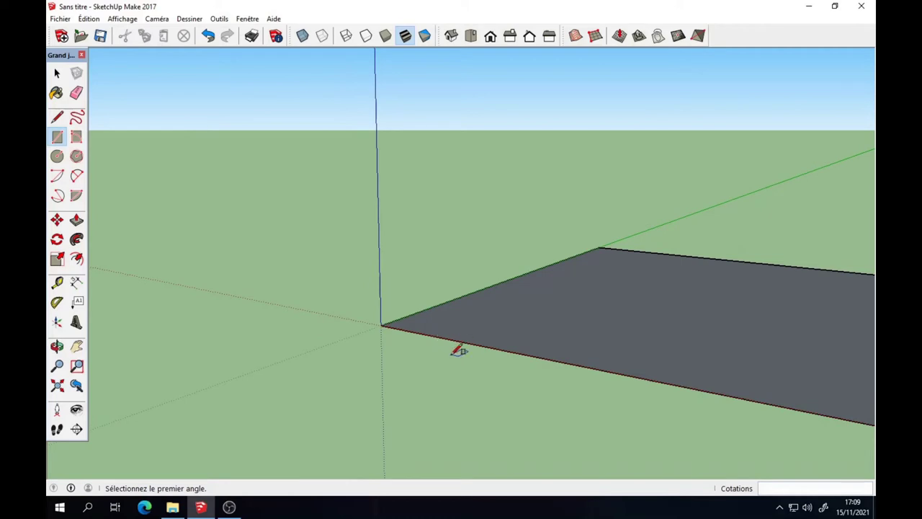
mouse_move(488, 374)
middle_mouse_down()
mouse_move(257, 335)
mouse_move(294, 323)
mouse_move(368, 401)
mouse_move(402, 408)
middle_mouse_up()
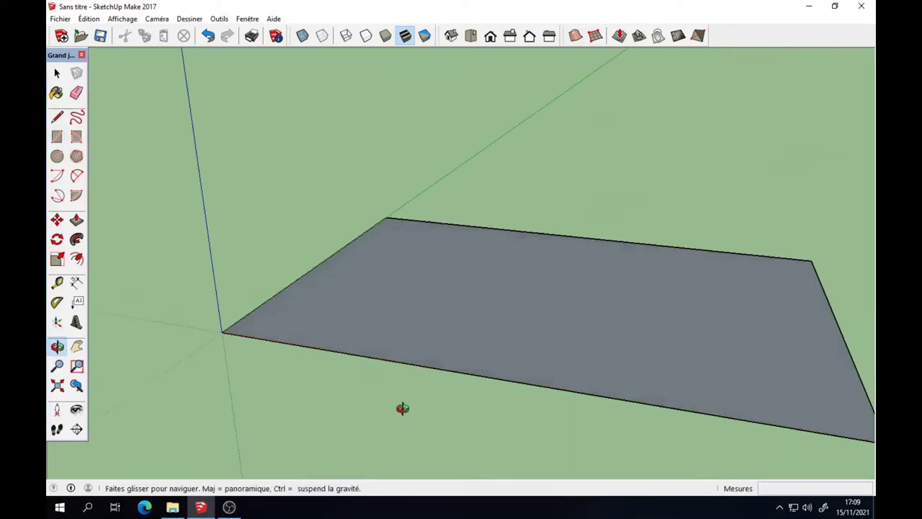
Draw a 31,50 m line across the rectangle, dividing it lengthwise into two strips.
left_click(57, 117)
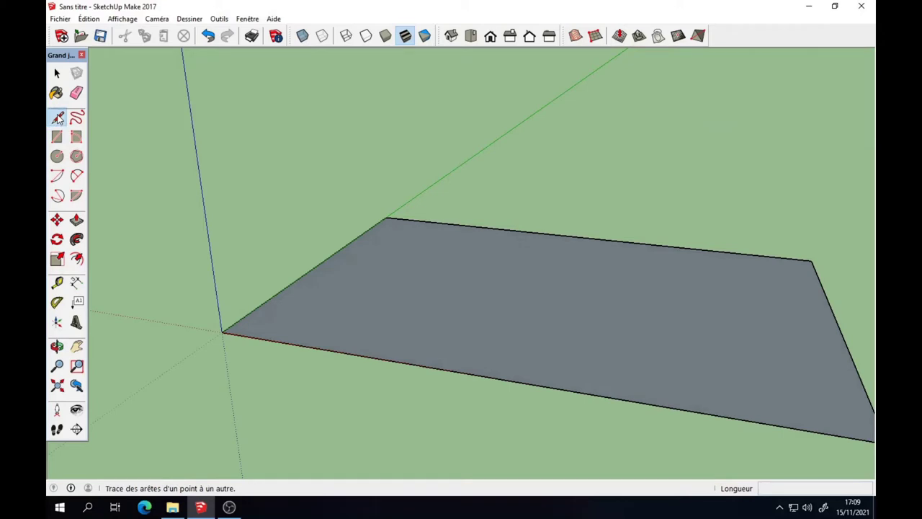
left_click(320, 262)
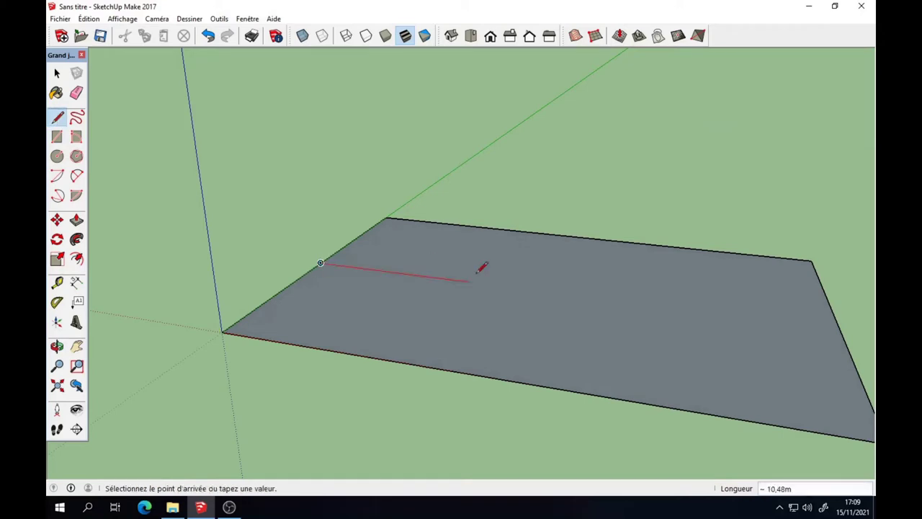
left_click(839, 328)
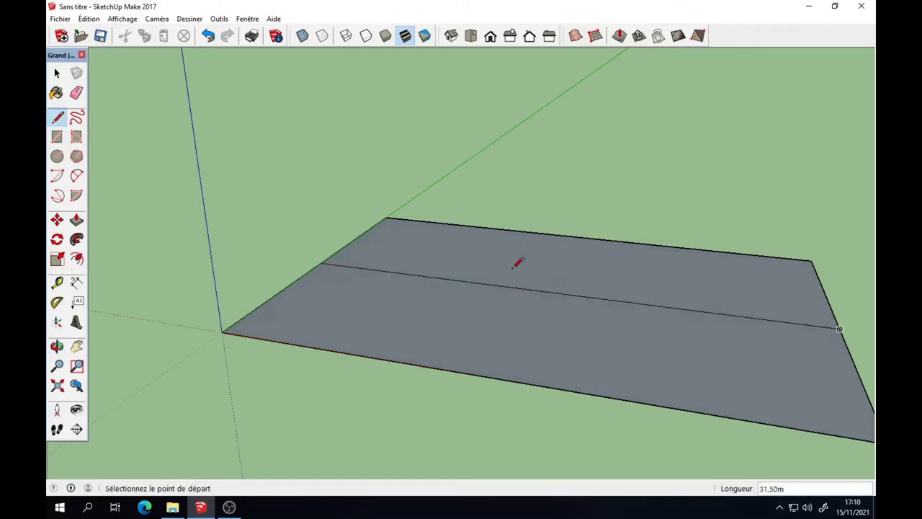
Push/pull the back strip up 7,5 m into a tall block.
key("p")
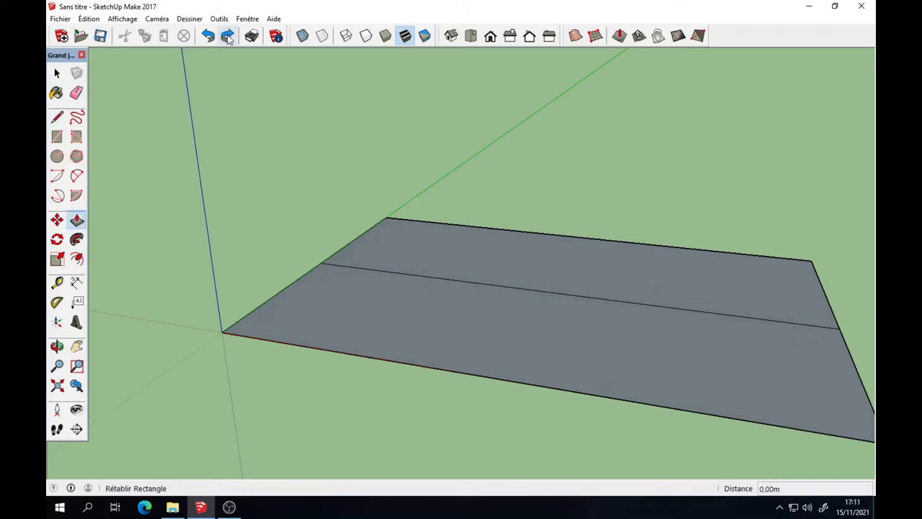
left_click(597, 275)
type("7,5")
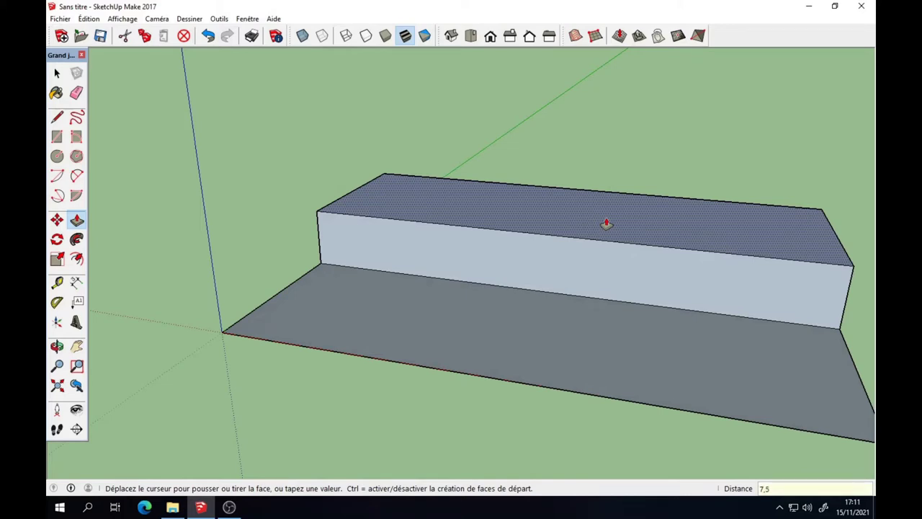
key("Return")
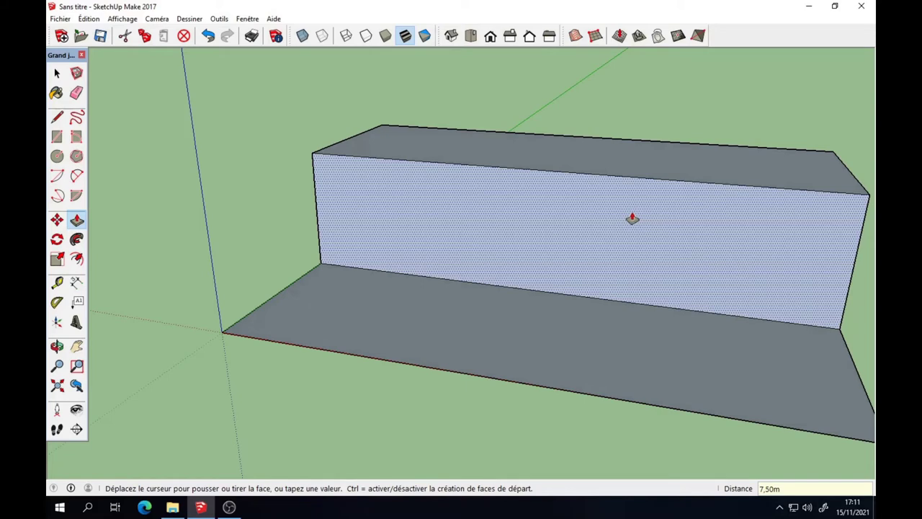
key("Escape")
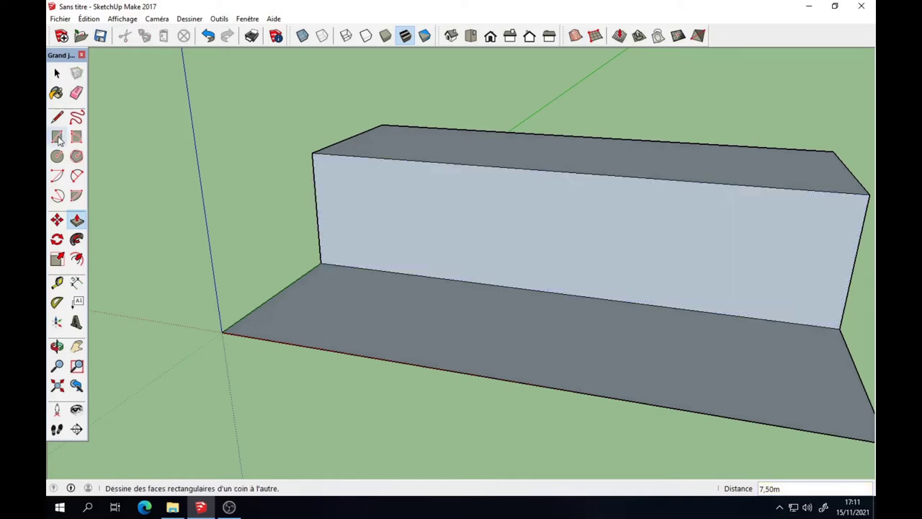
Draw a 13,2 × 14 m rectangle starting at the tall block's front-right corner.
left_click(58, 138)
left_click(839, 328)
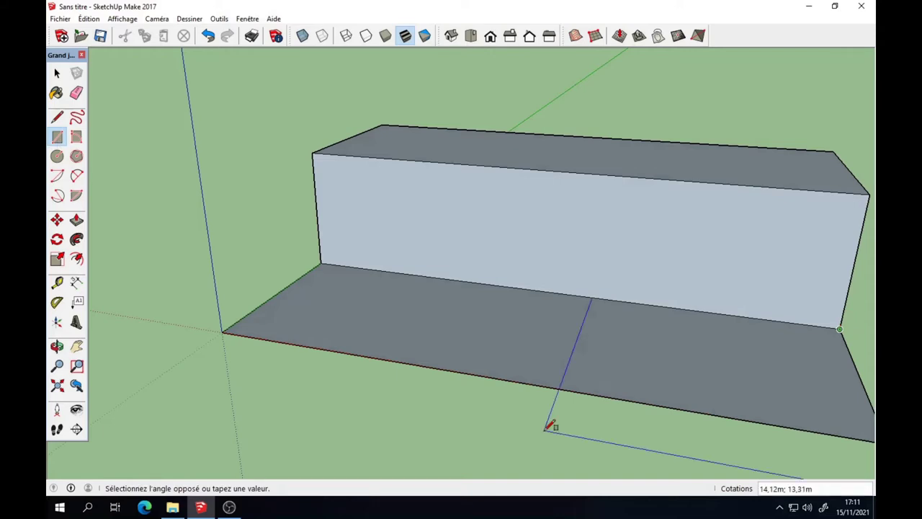
type("13,2;14")
key("Return")
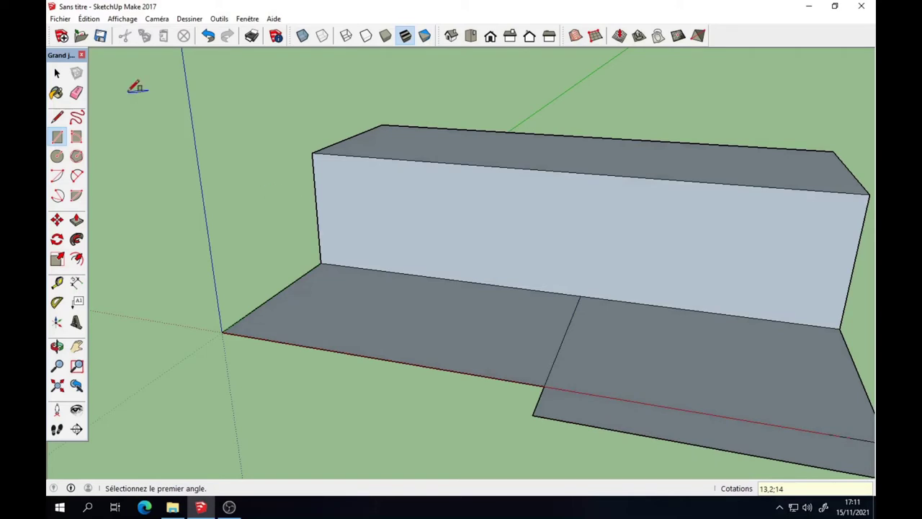
left_click(77, 93)
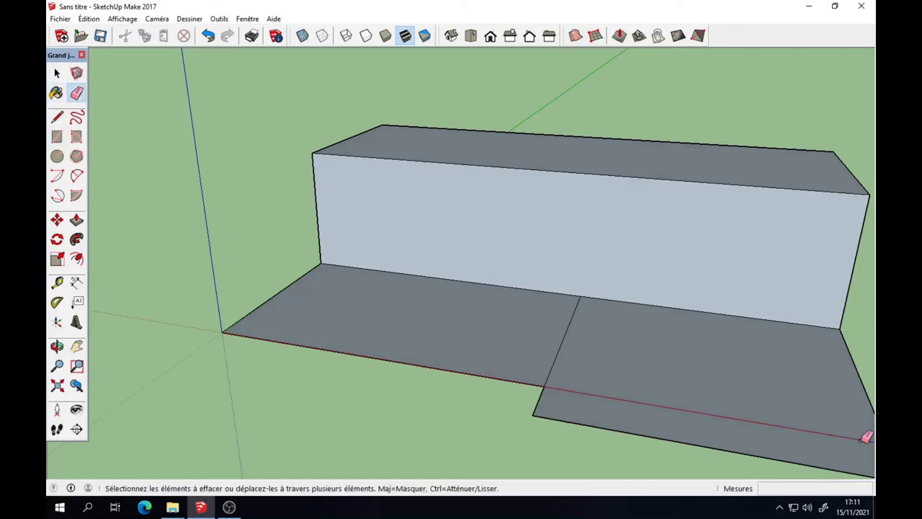
Push/pull the front-left floor up 5 m and the garage rectangle up 4,5 m.
left_click(76, 222)
left_click(334, 315)
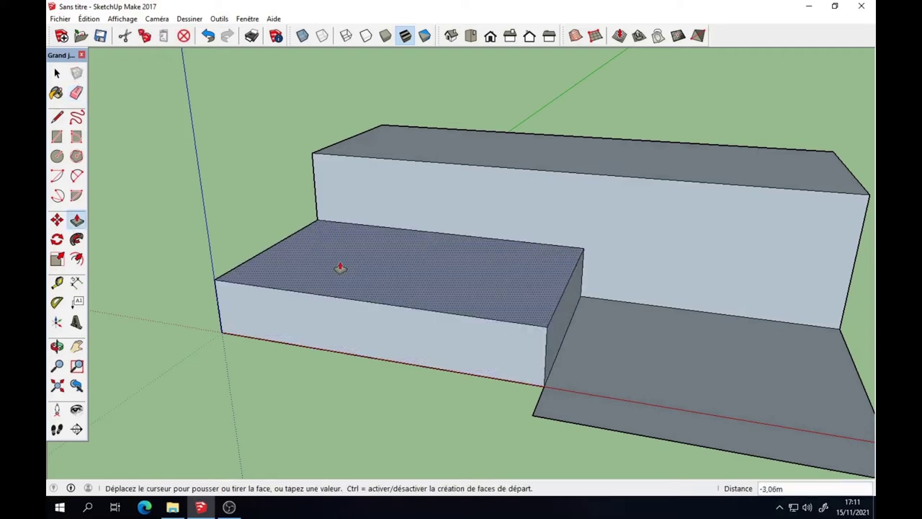
type("5")
key("Return")
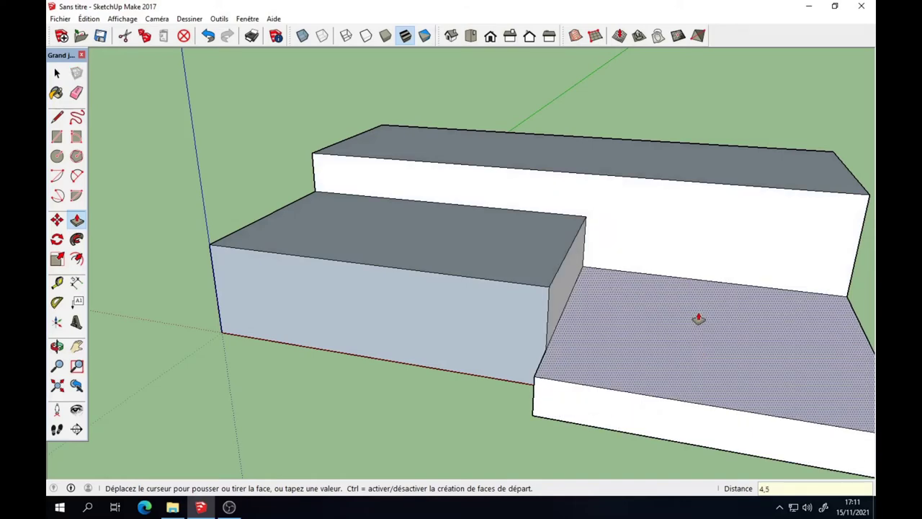
key("Return")
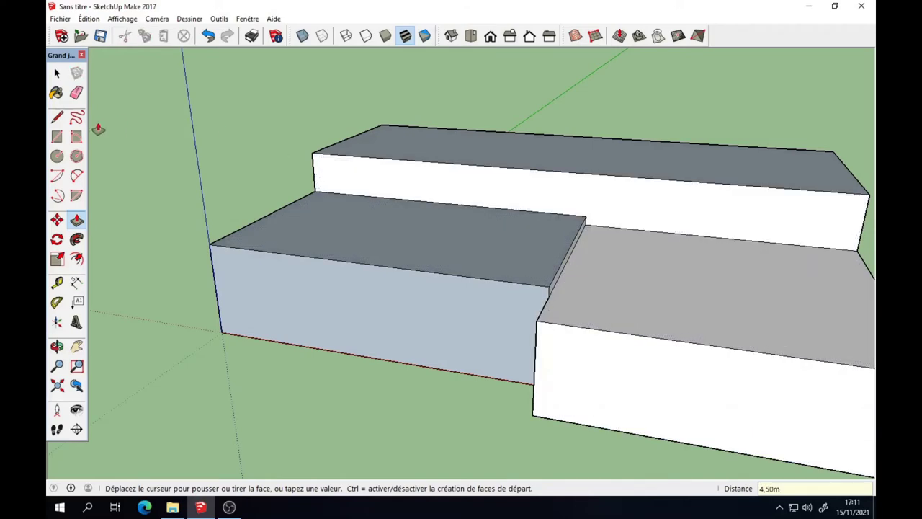
left_click(57, 117)
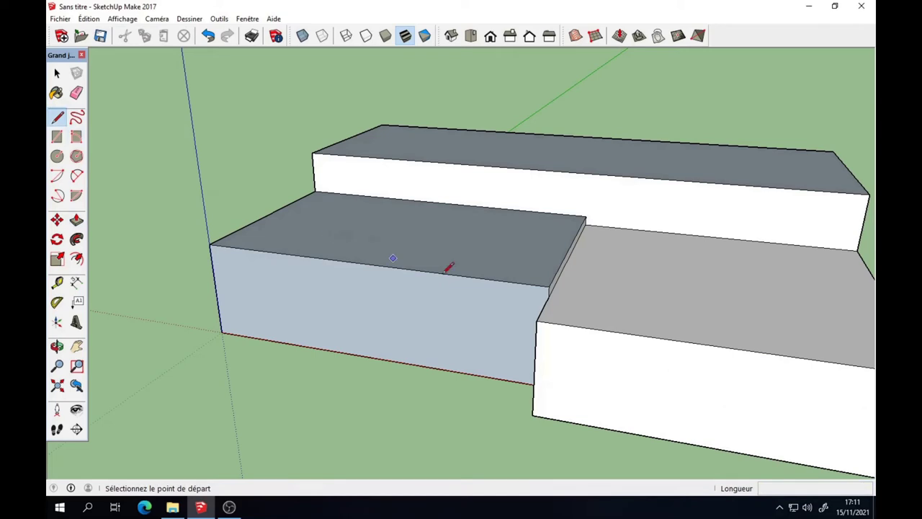
Draw a line across the garage roof and move it up 1,5 m into a peaked ridge.
left_click(719, 345)
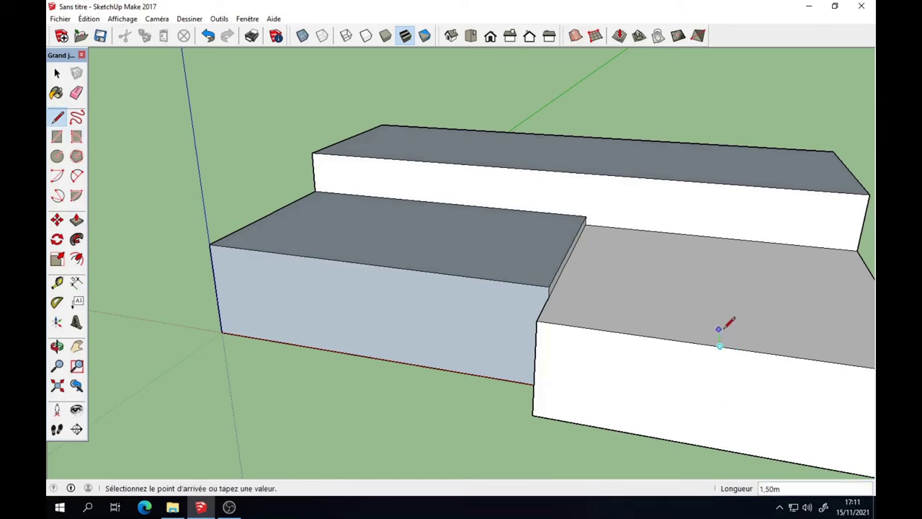
left_click(714, 236)
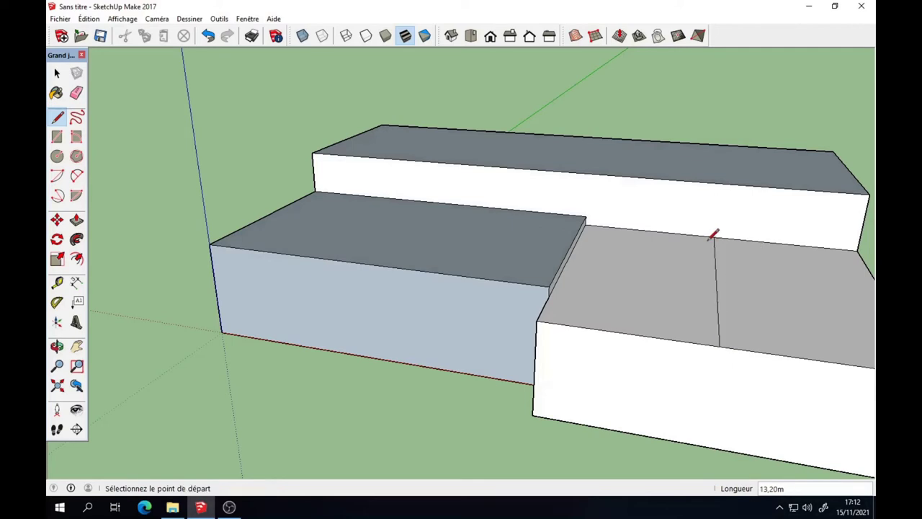
left_click(57, 219)
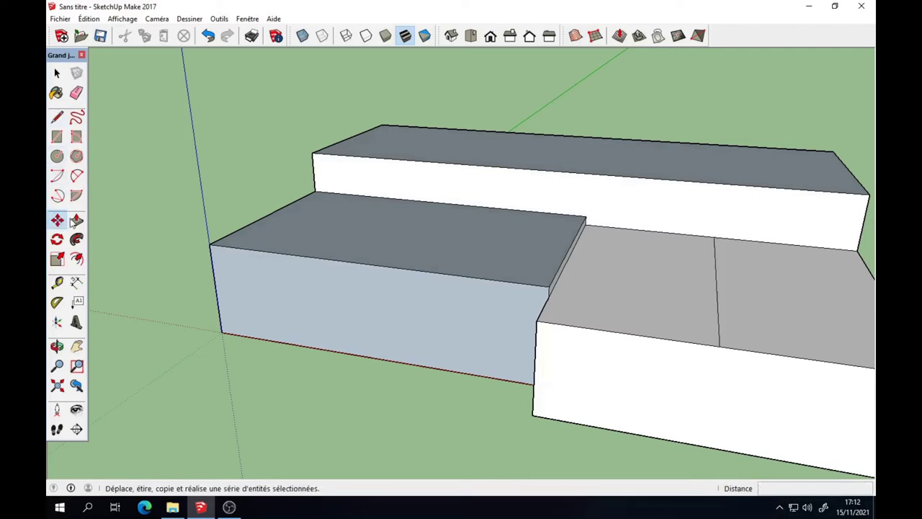
left_click(715, 286)
type("1,5")
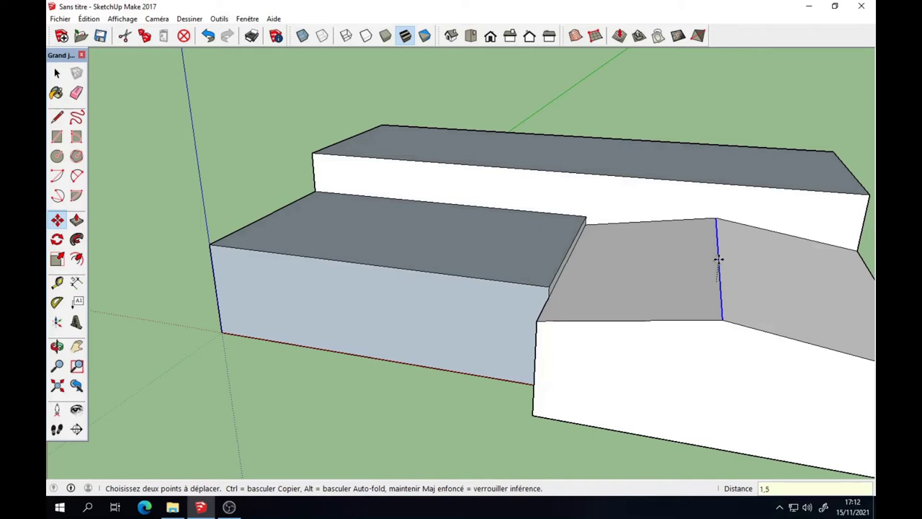
key("Return")
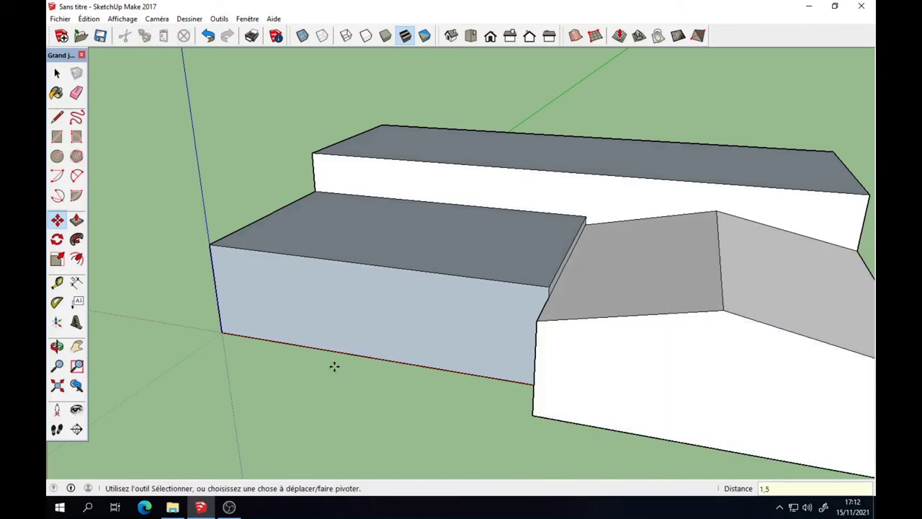
Push/pull the lower block's roof up flush with the taller block's roof.
middle_click_drag(198, 350, 670, 352)
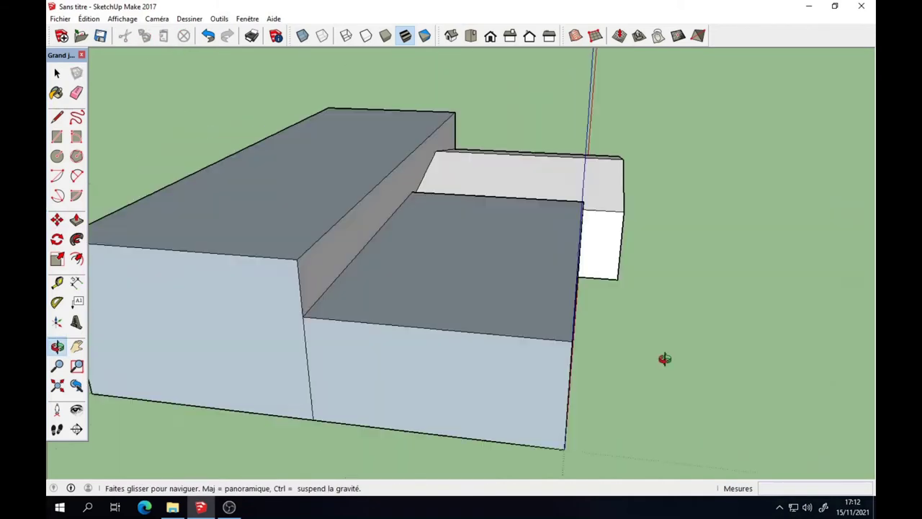
key("l")
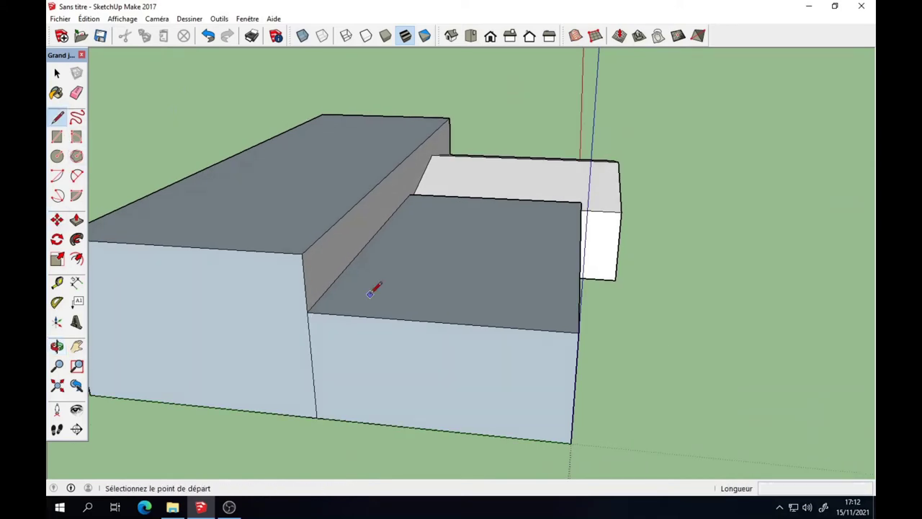
left_click(301, 252)
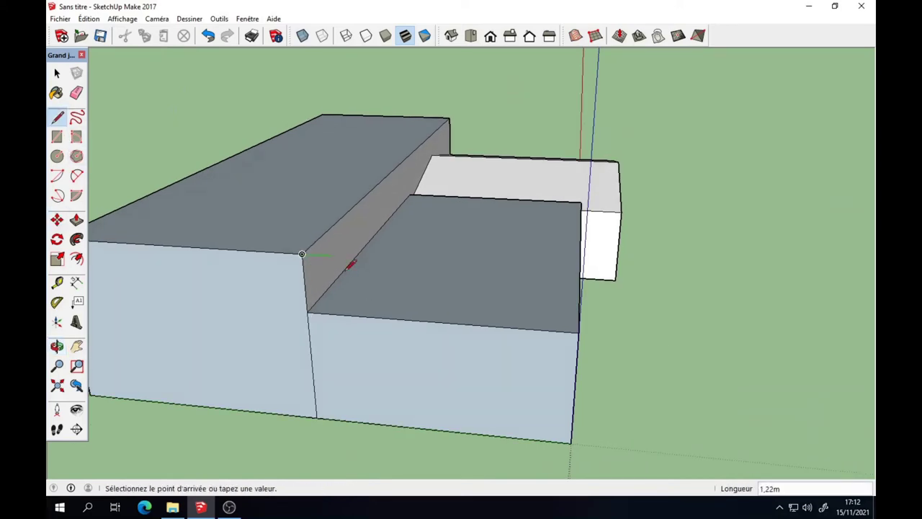
middle_click_drag(579, 332, 314, 449)
key("p")
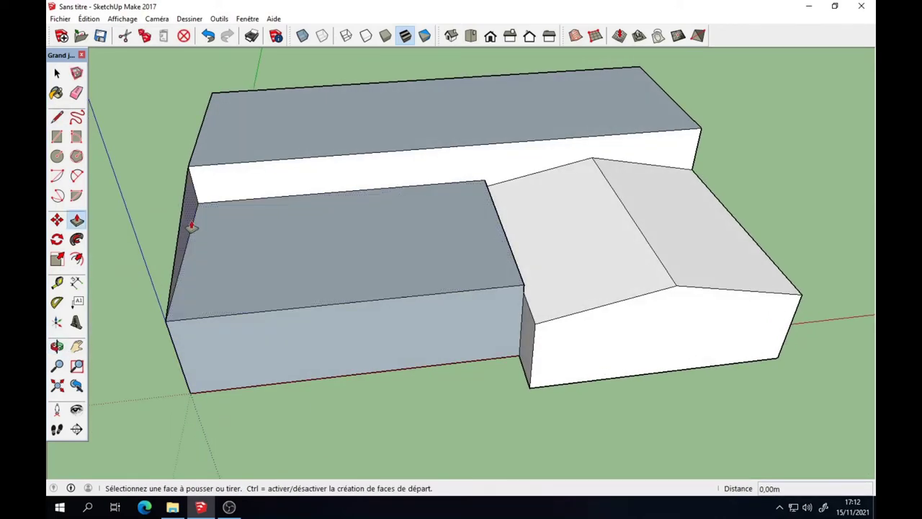
double_click(191, 227)
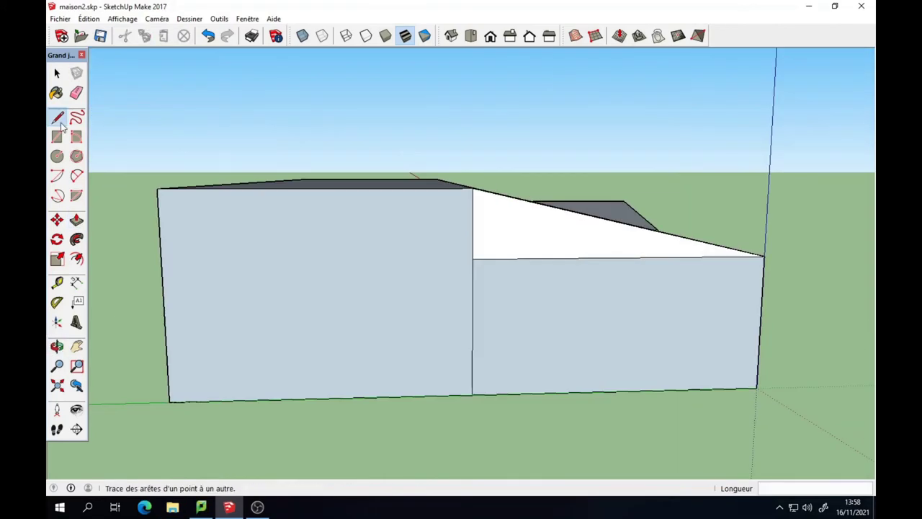
Draw a triangular gable on the main building's end wall, rising from the top corner to a peak.
left_click(58, 119)
left_click(471, 188)
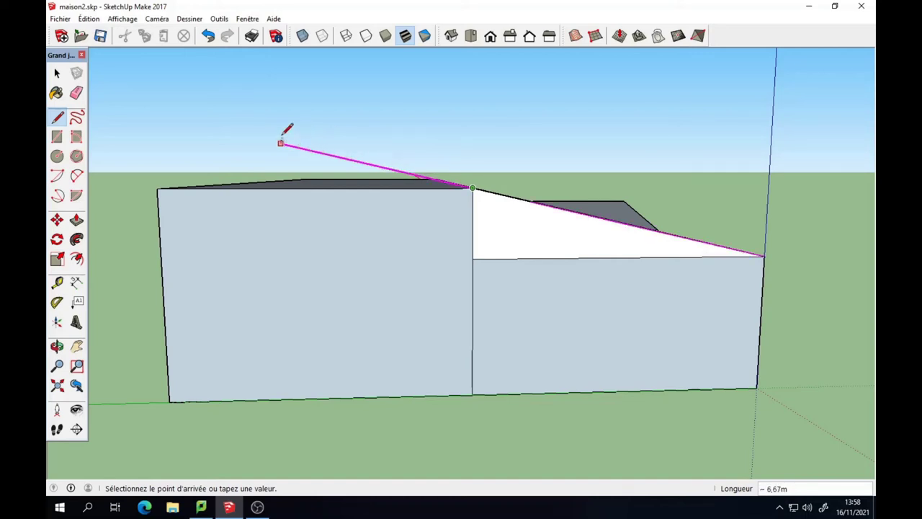
left_click(212, 127)
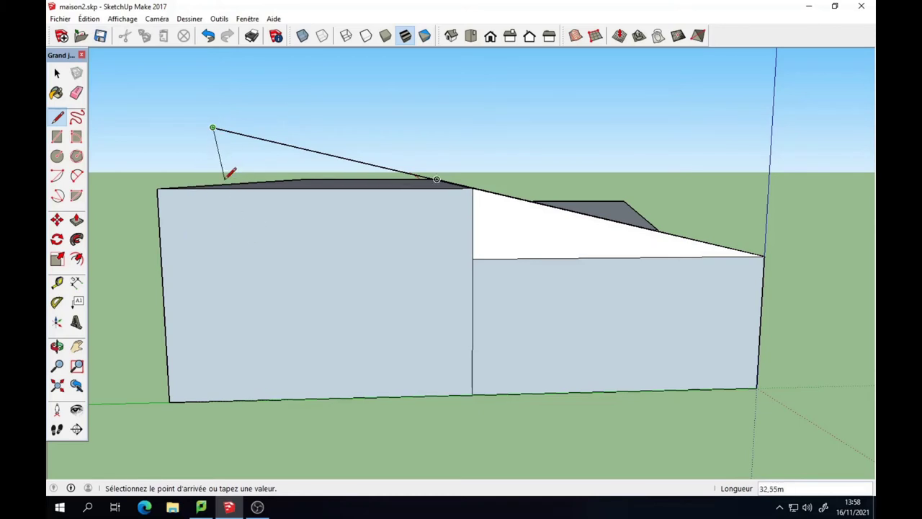
left_click(157, 187)
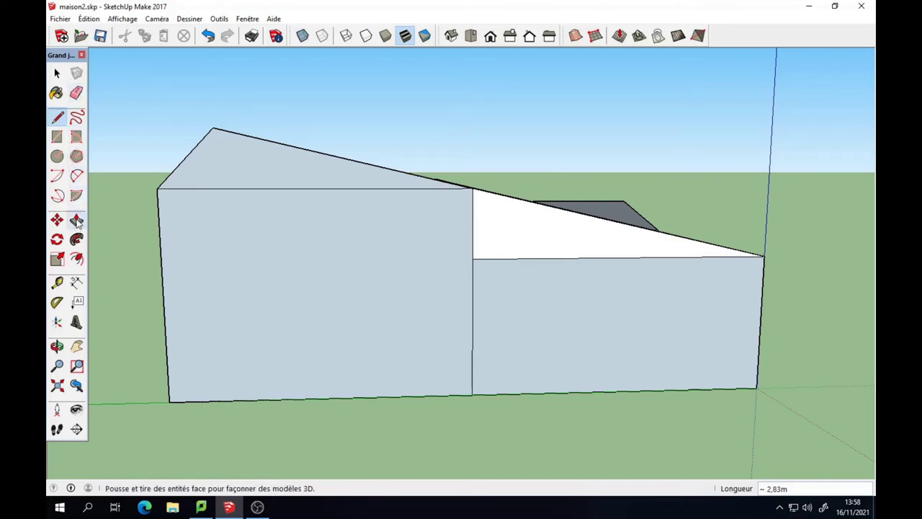
From Right view, push the triangular gable 31,50 m along the main building.
left_click(76, 220)
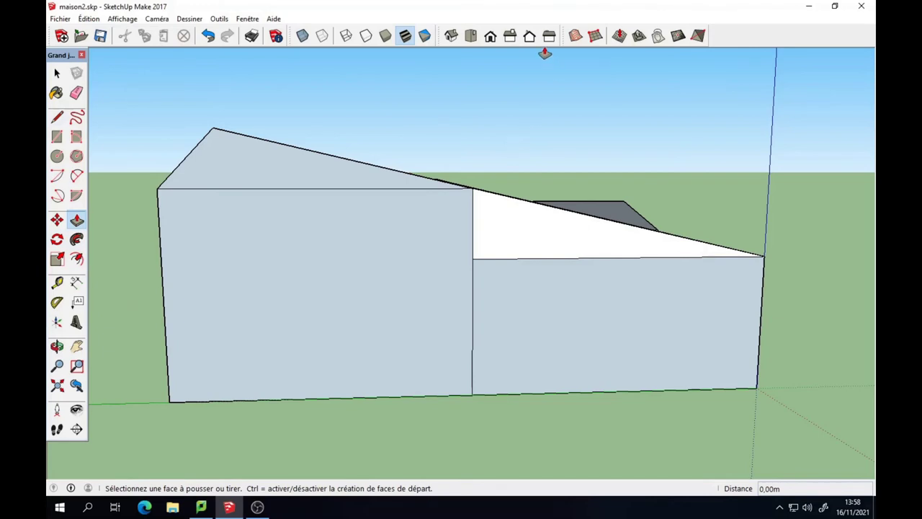
left_click(510, 38)
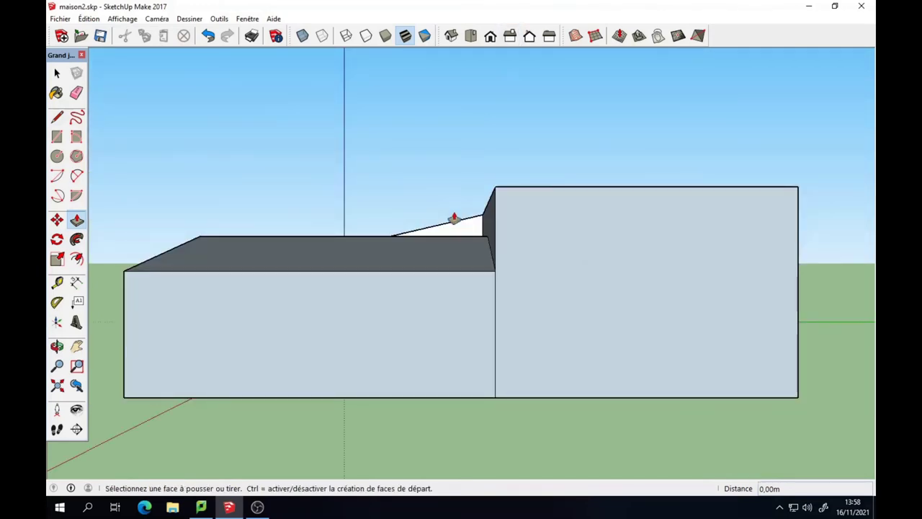
middle_click_drag(442, 232, 445, 266)
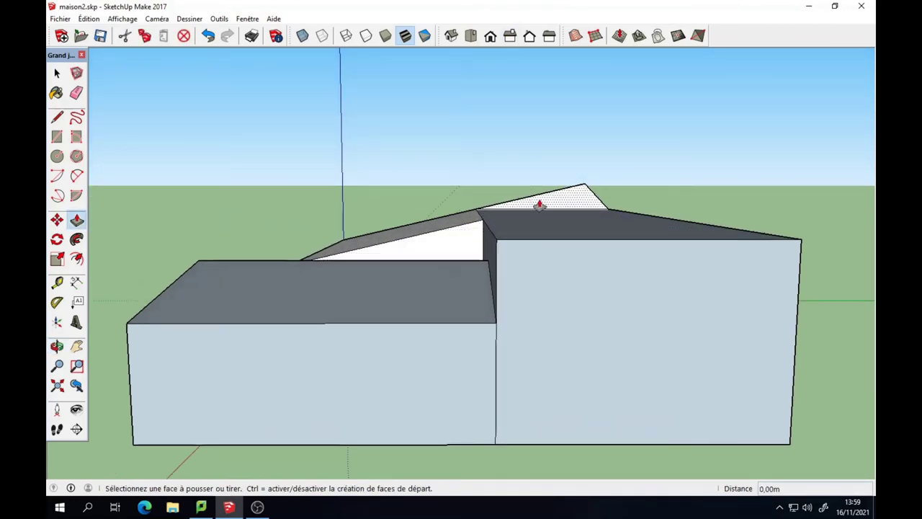
left_click(560, 204)
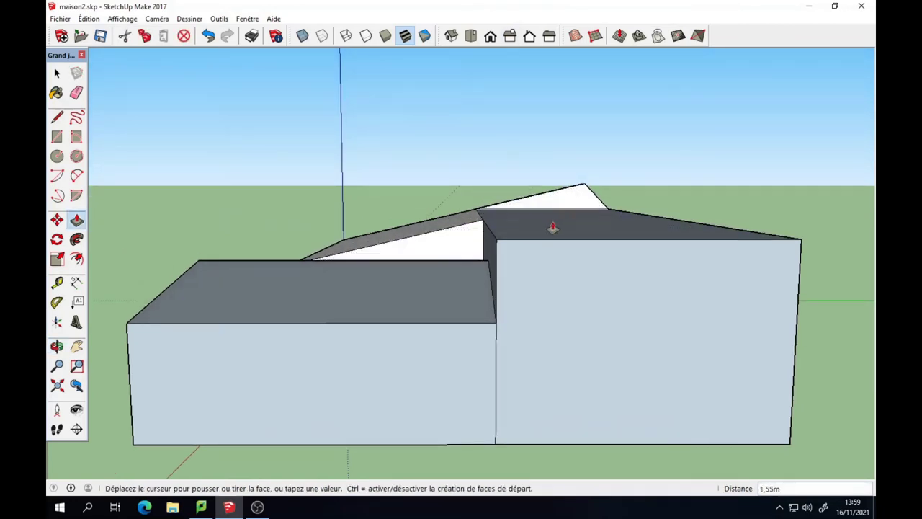
left_click(496, 245)
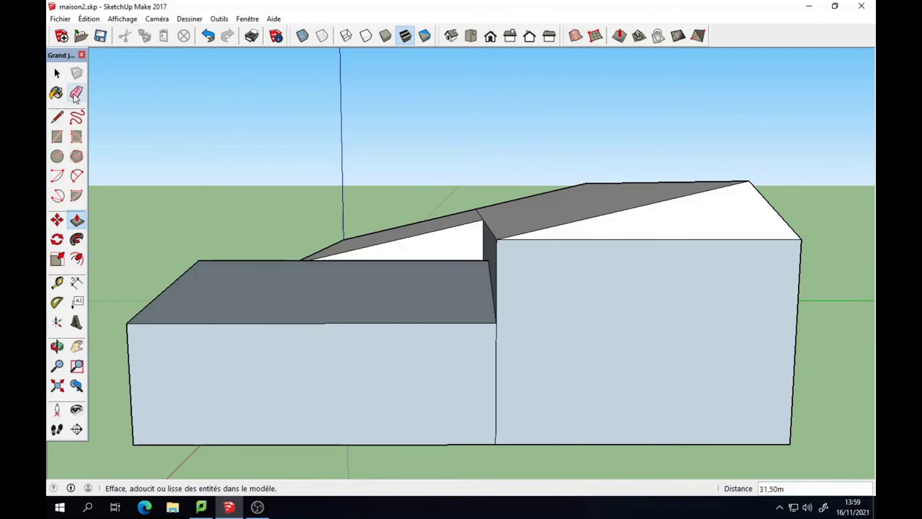
Erase the two edges separating the gable from the front wall below it.
left_click(76, 93)
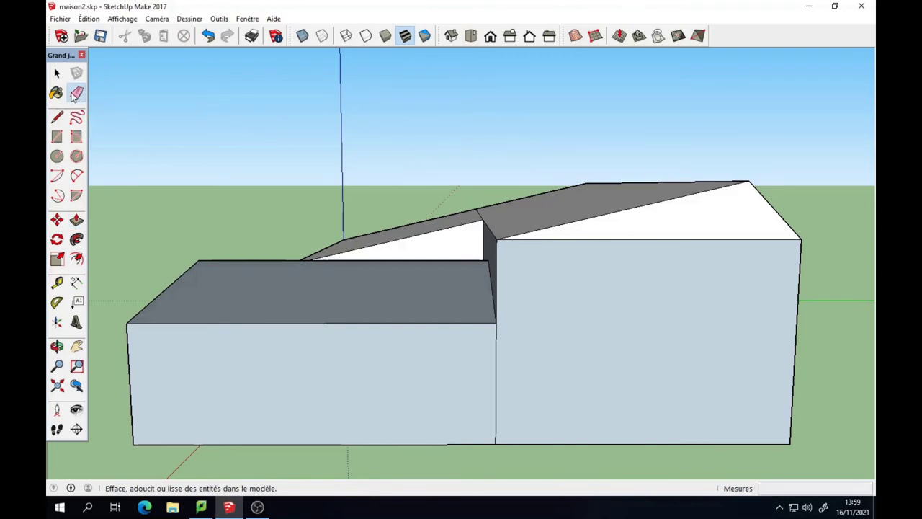
left_click(583, 240)
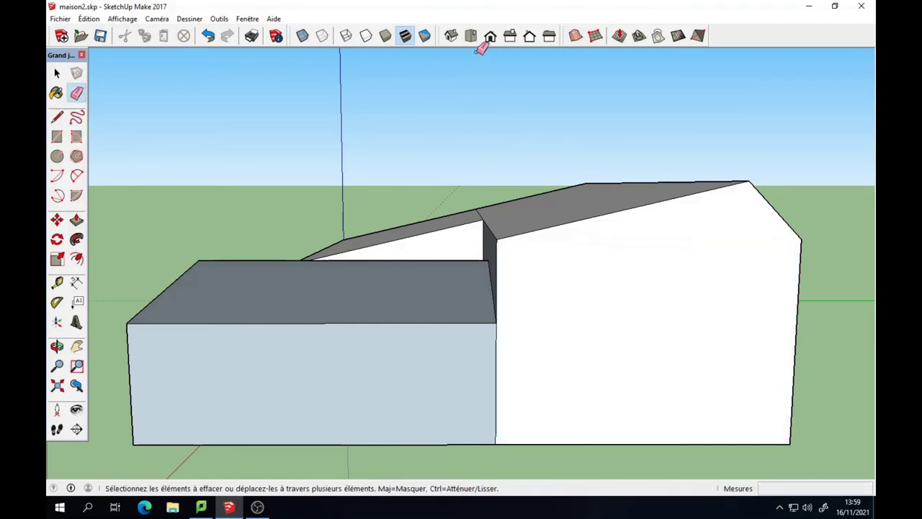
left_click(451, 36)
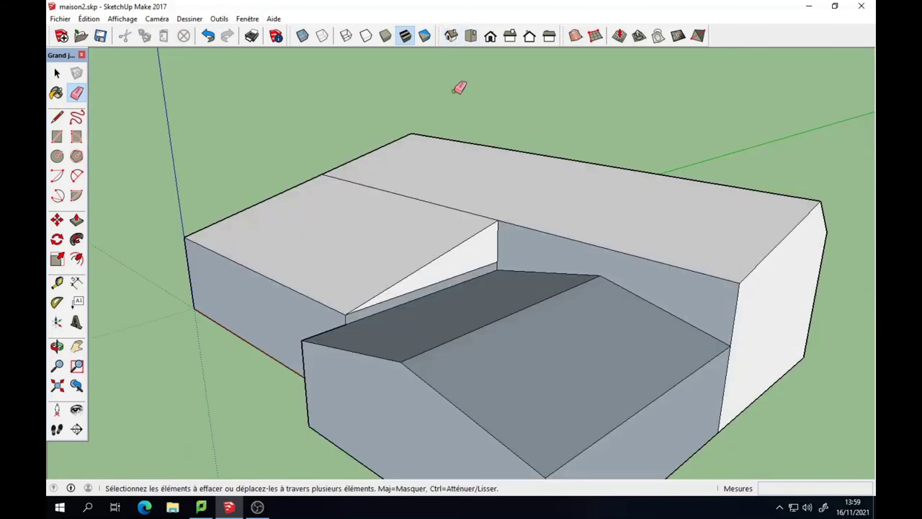
left_click(468, 271)
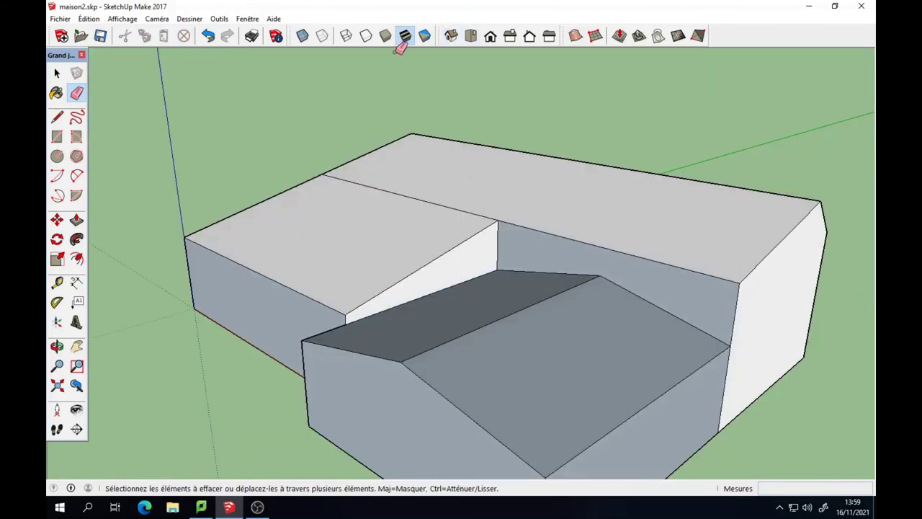
left_click(490, 37)
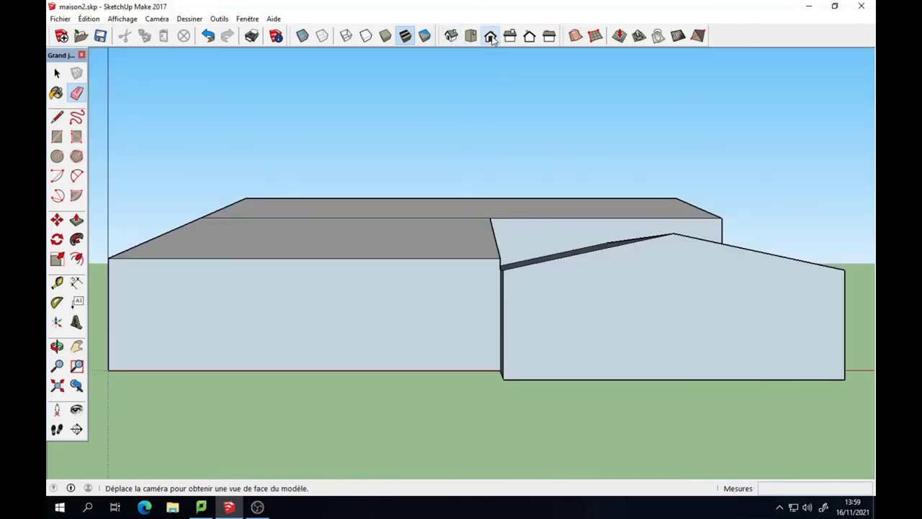
Erase the leftover horizontal roof edge on the front wall.
left_click(347, 218)
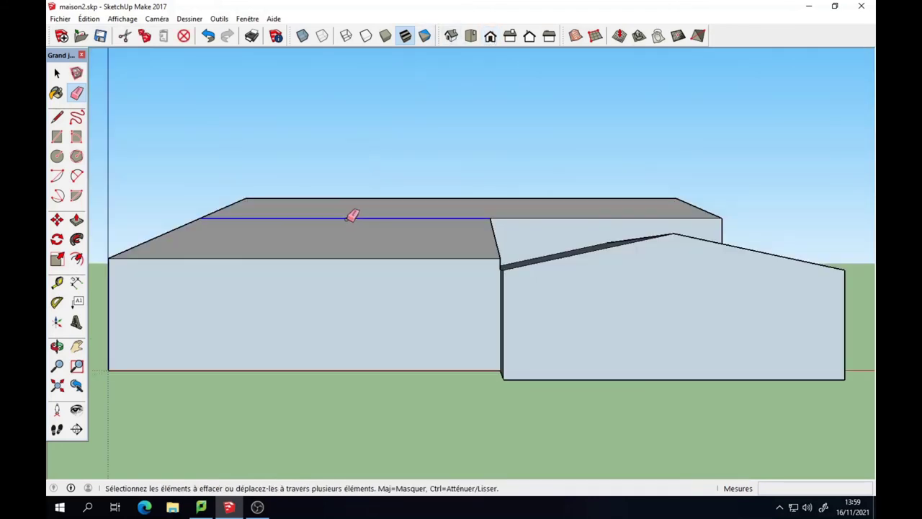
left_click(510, 36)
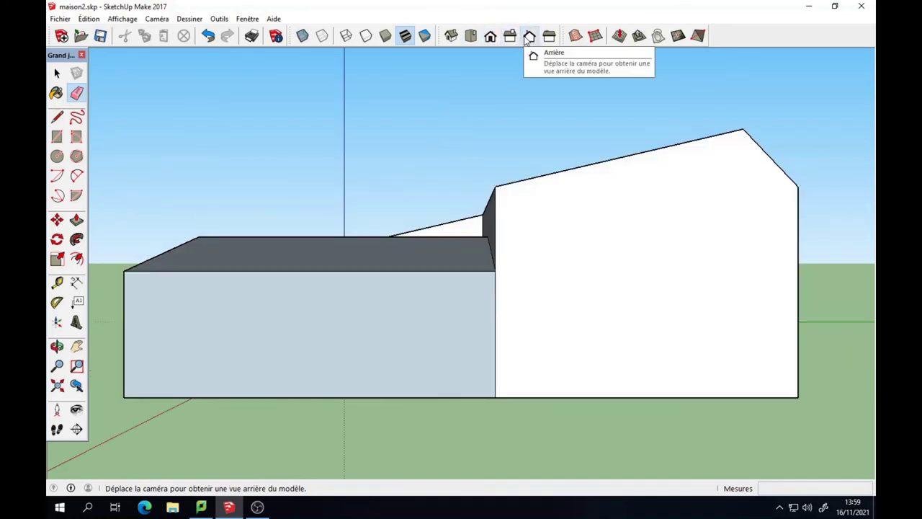
left_click(530, 38)
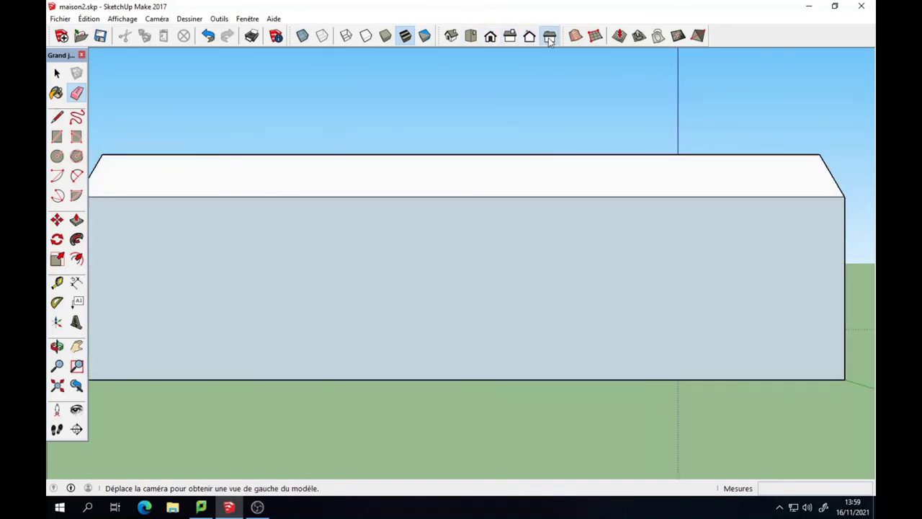
left_click(549, 36)
Erase the seam edges on the left side wall so it becomes one face.
left_click(429, 256)
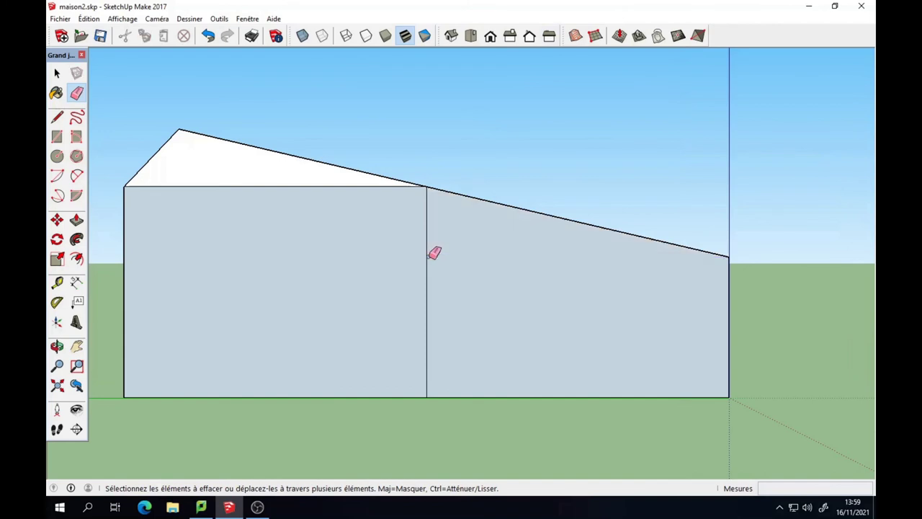
left_click(429, 249)
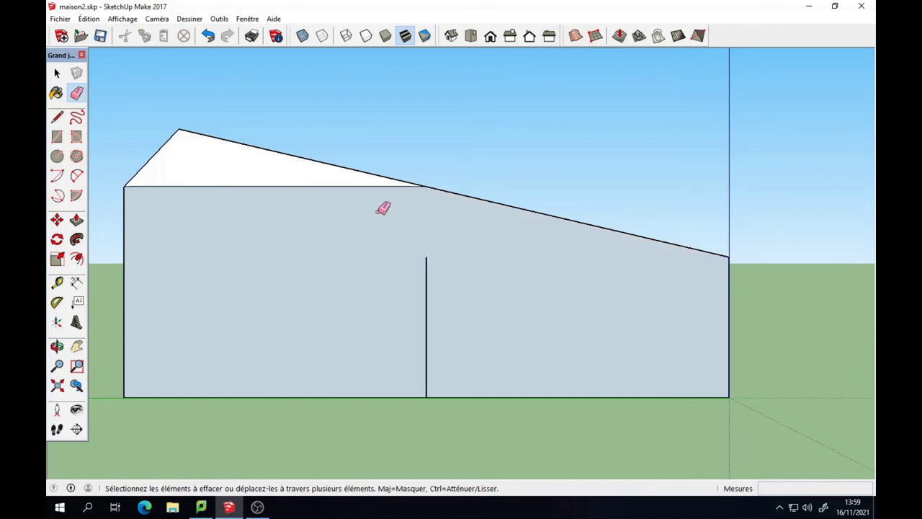
left_click(356, 185)
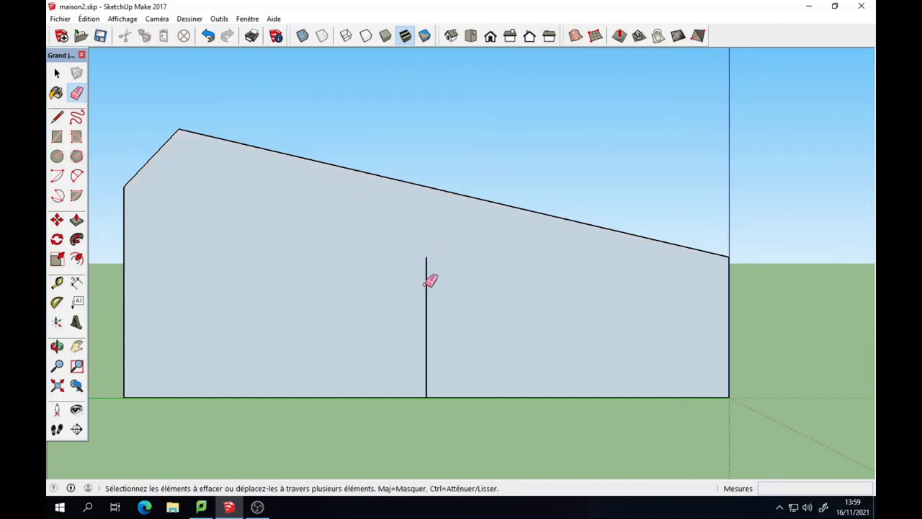
left_click(426, 277)
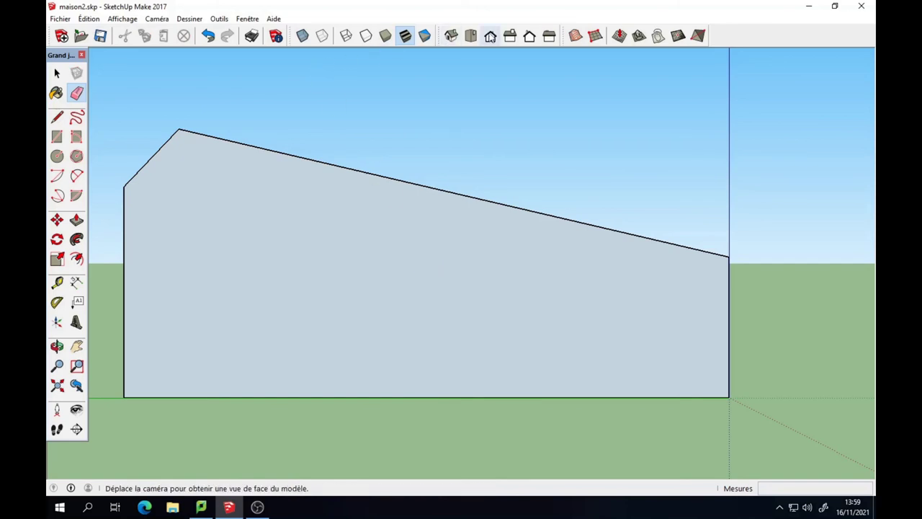
left_click(451, 36)
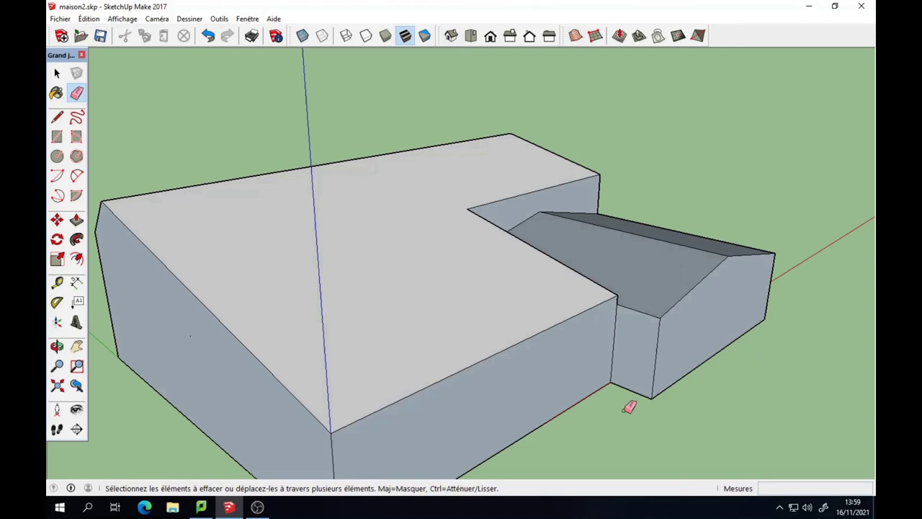
mouse_move(625, 406)
middle_mouse_down()
mouse_move(551, 391)
mouse_move(435, 309)
middle_mouse_up()
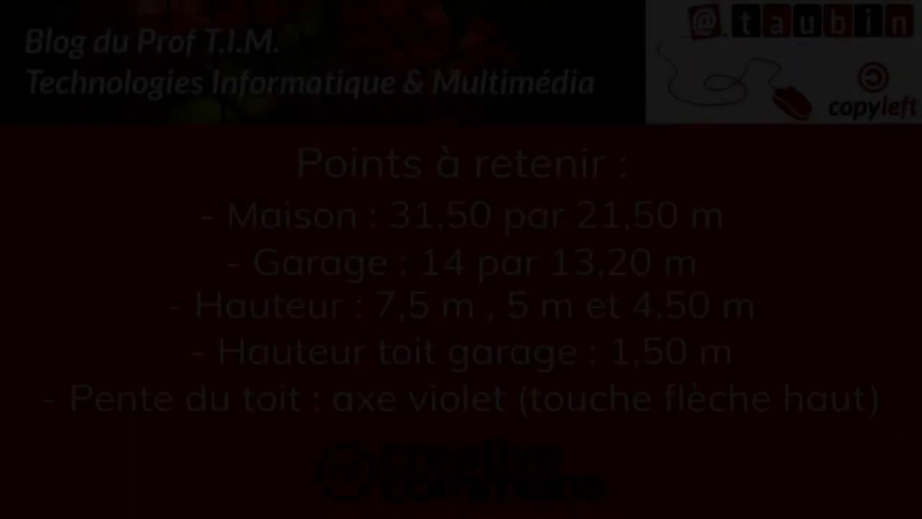